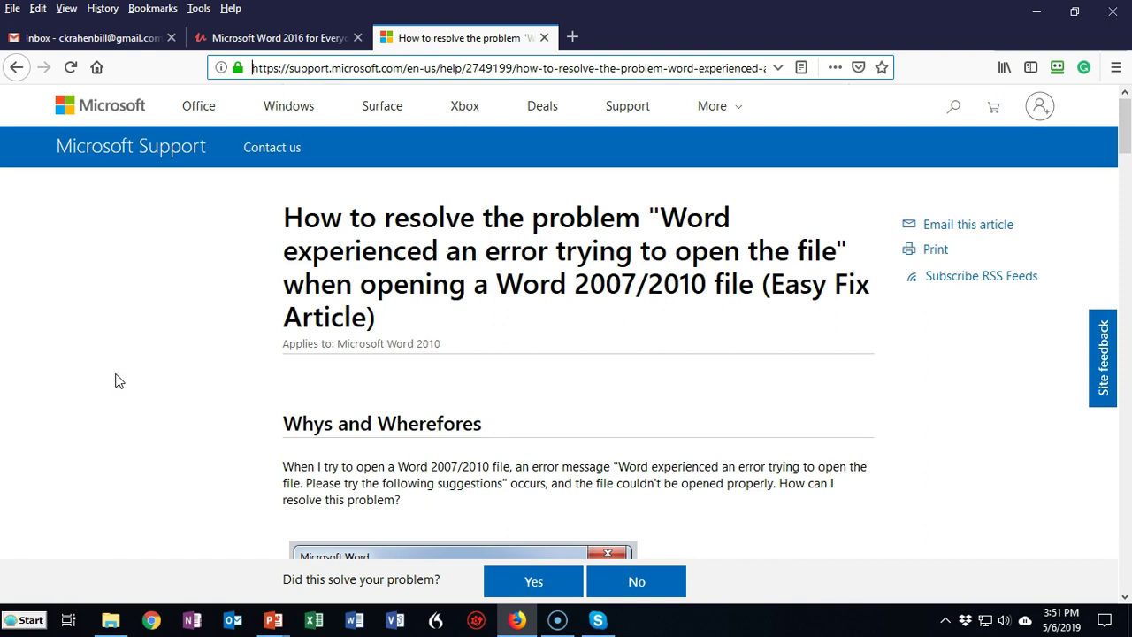
# - Read the Microsoft Support article on Word's file-opening error, covering its cause, the Unblock fix and the Trust Center instructions
pyautogui.click(81, 400)
pyautogui.scroll(-5, 864, 377)
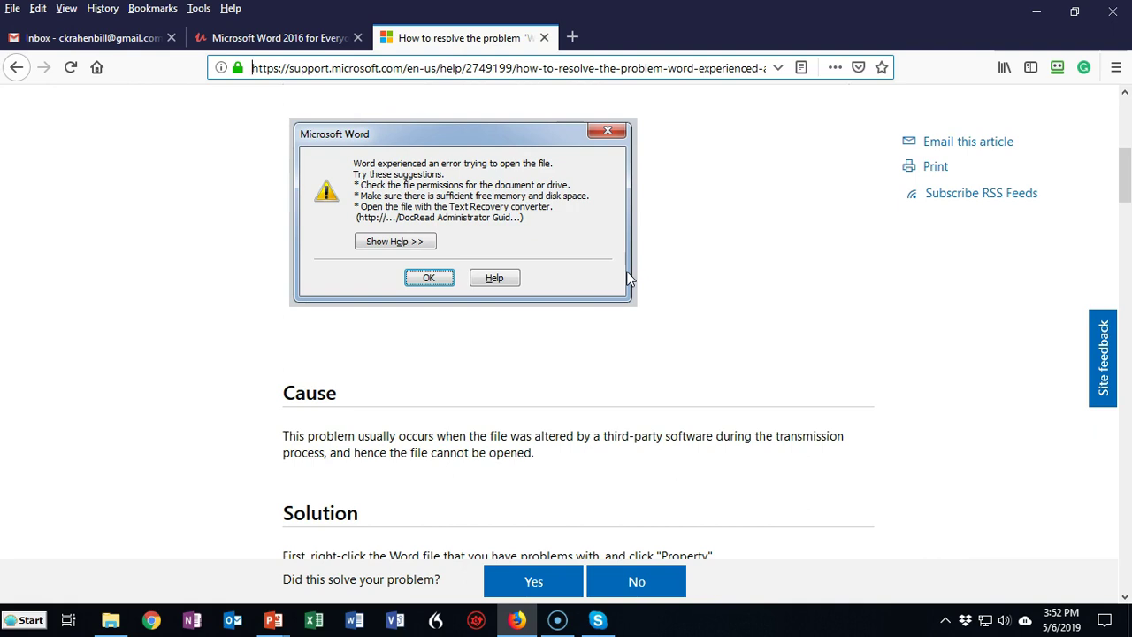
pyautogui.scroll(-3, 654, 270)
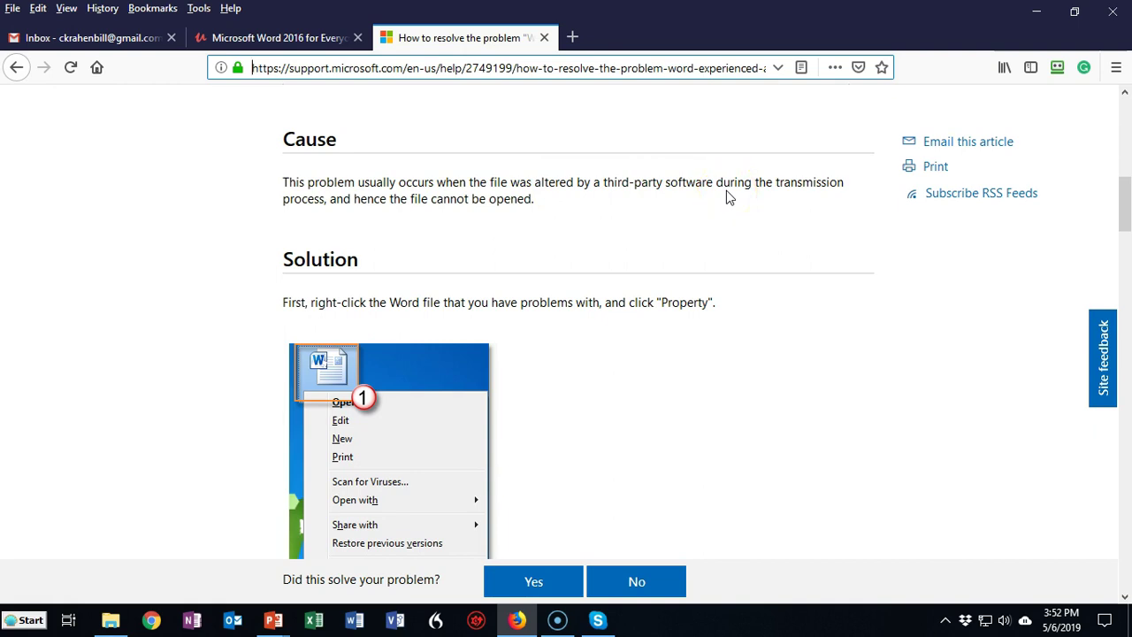
pyautogui.scroll(-4, 726, 193)
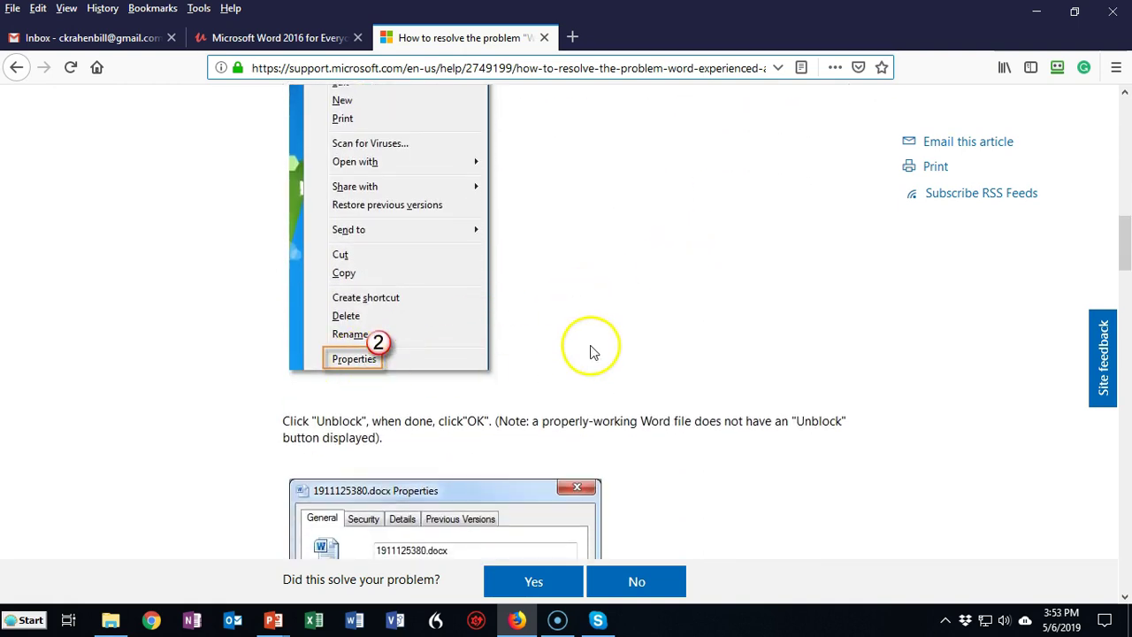
pyautogui.scroll(-6, 593, 351)
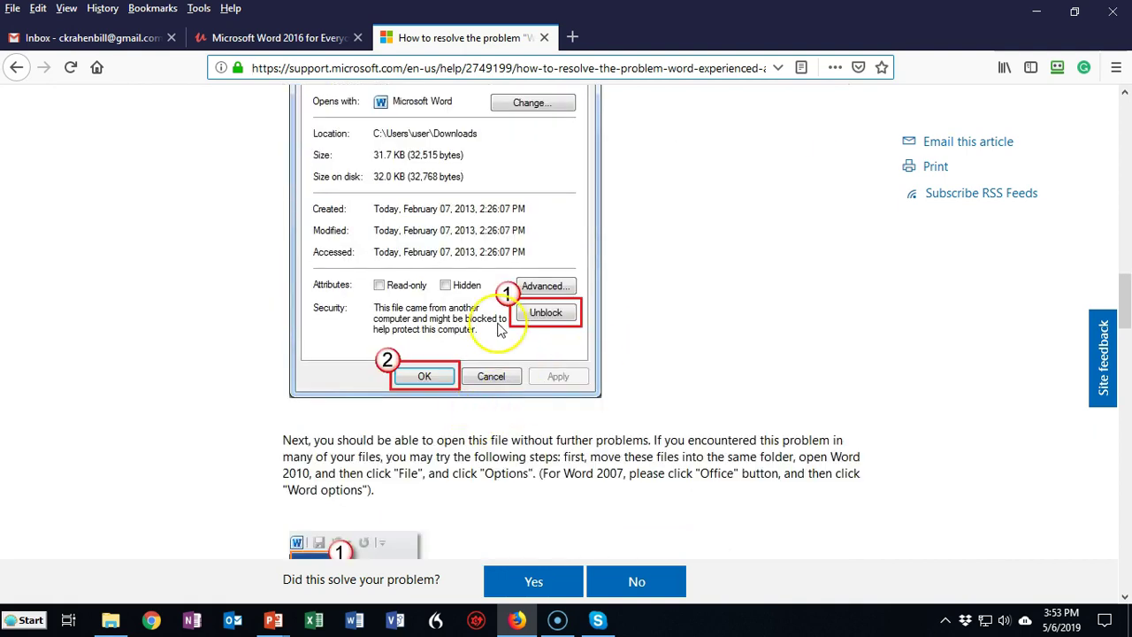
pyautogui.scroll(-3, 687, 316)
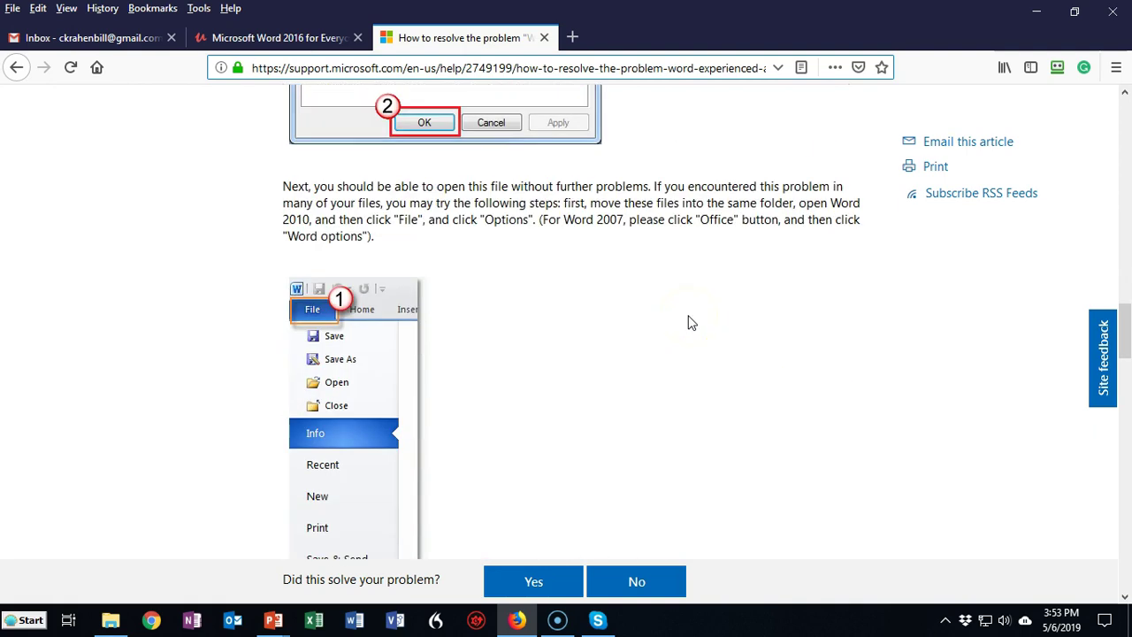
pyautogui.scroll(-3, 690, 322)
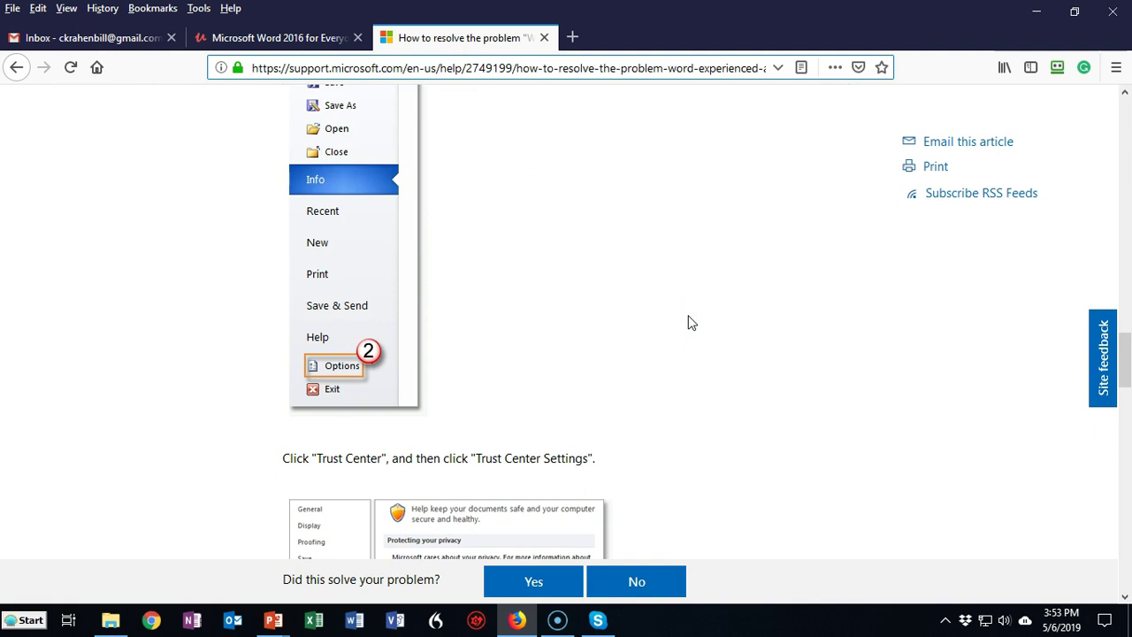
pyautogui.scroll(-4, 691, 322)
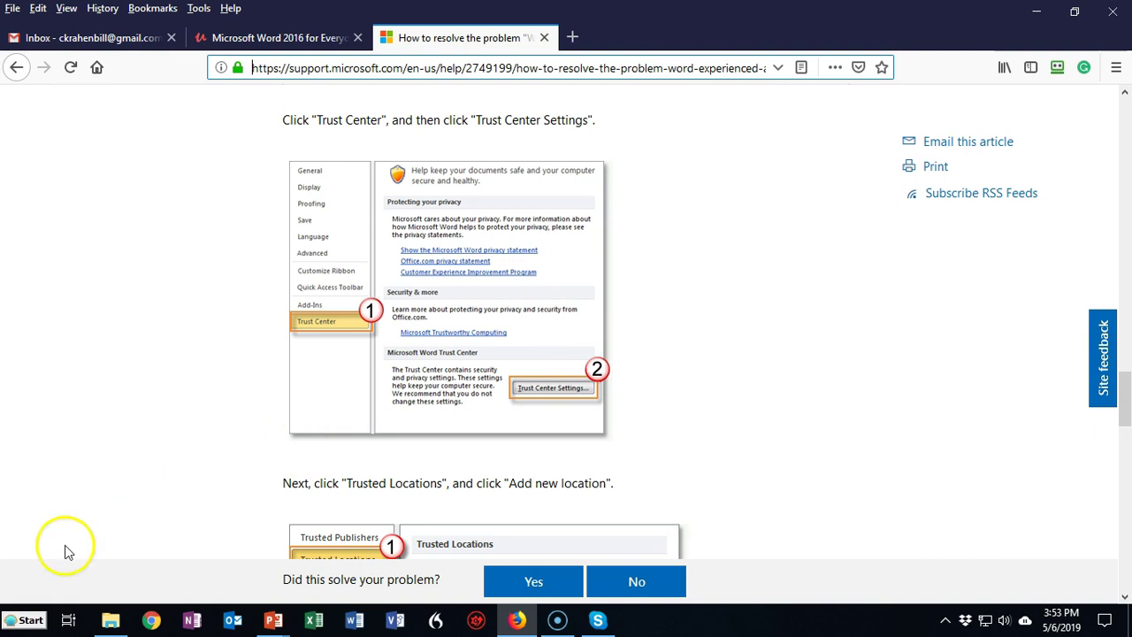
# - Switch to File Explorer, try to open "ARTICLE - Role of Pen Testing - v2_NV.docx" from the Desktop, and close Word
pyautogui.click(111, 619)
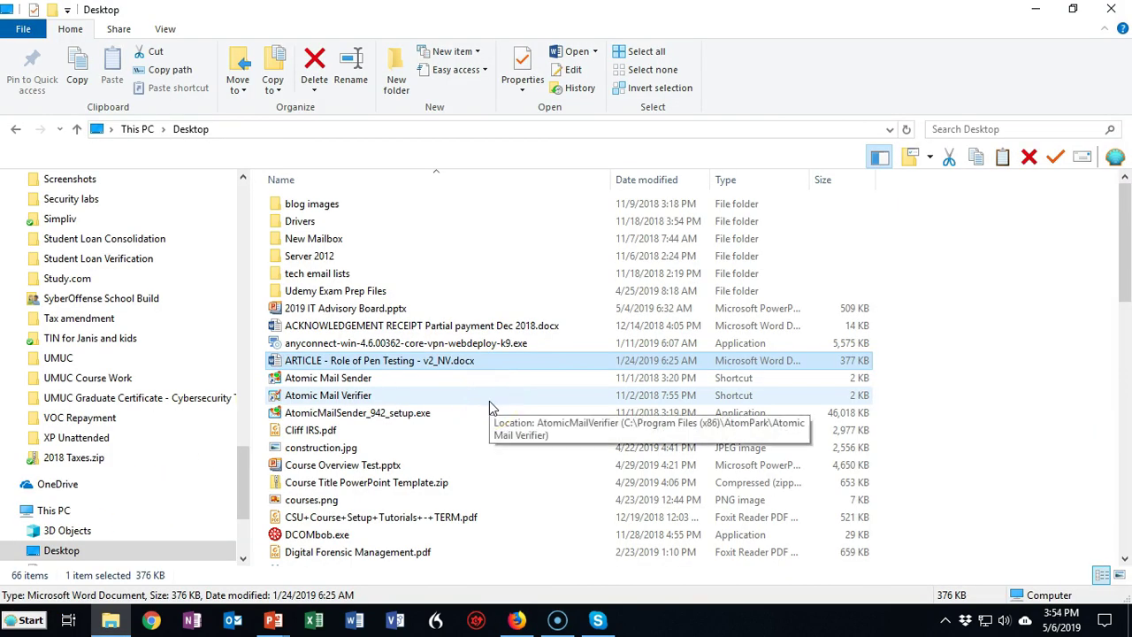
pyautogui.doubleClick(447, 364)
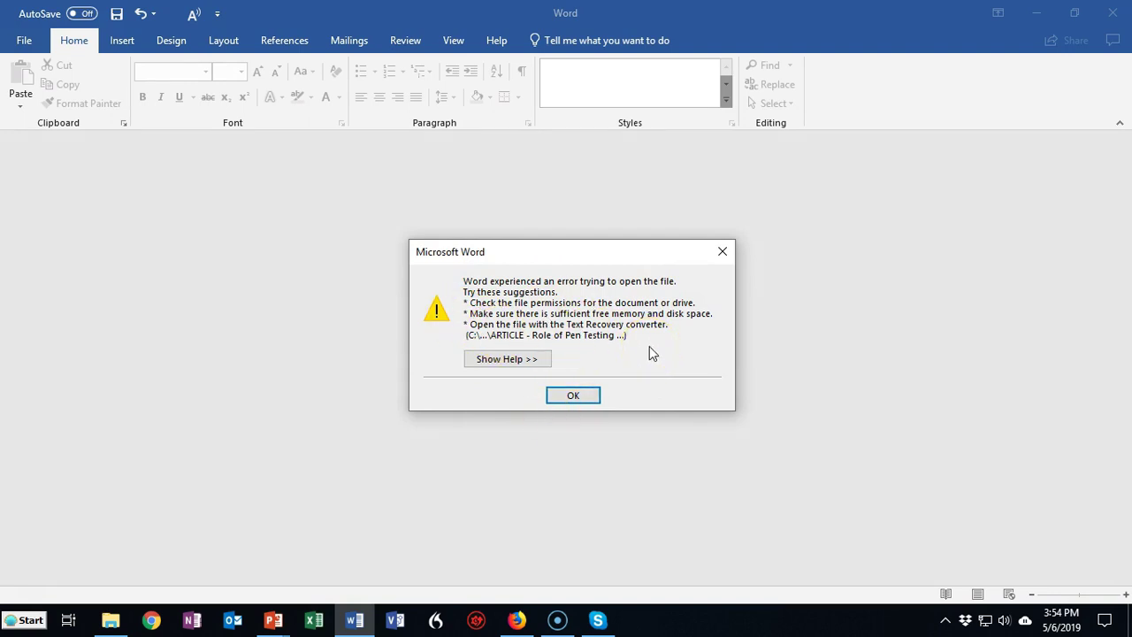
pyautogui.click(1117, 17)
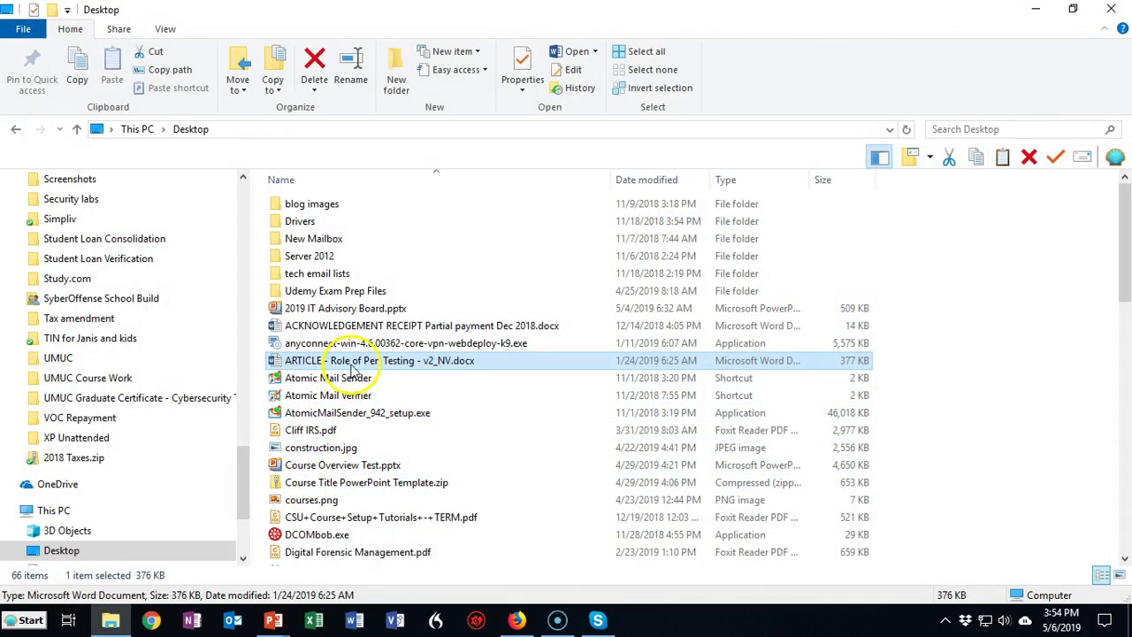
# - Unblock "ARTICLE - Role of Pen Testing - v2_NV.docx" in its file properties and check that it opens in Word, closing it again
pyautogui.rightClick(355, 361)
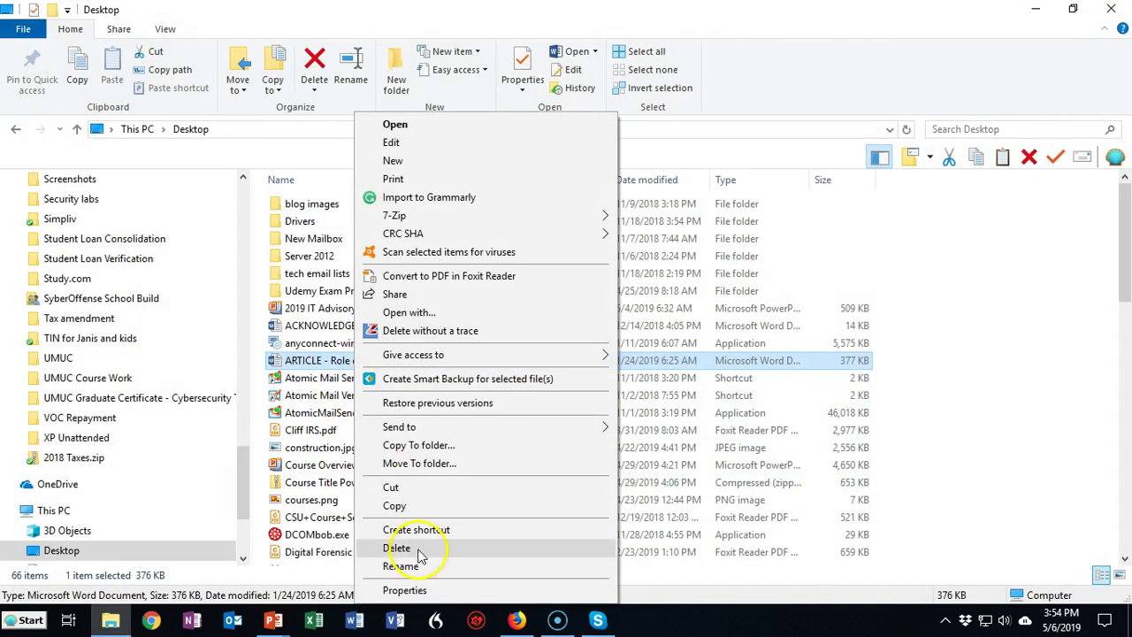
pyautogui.click(404, 590)
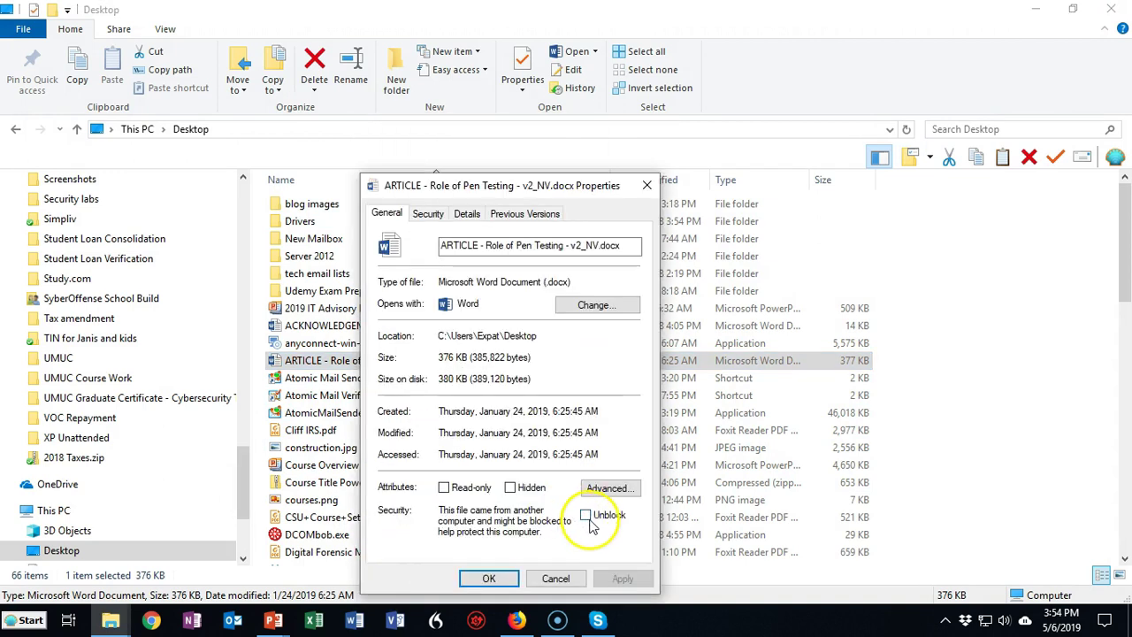
pyautogui.click(586, 515)
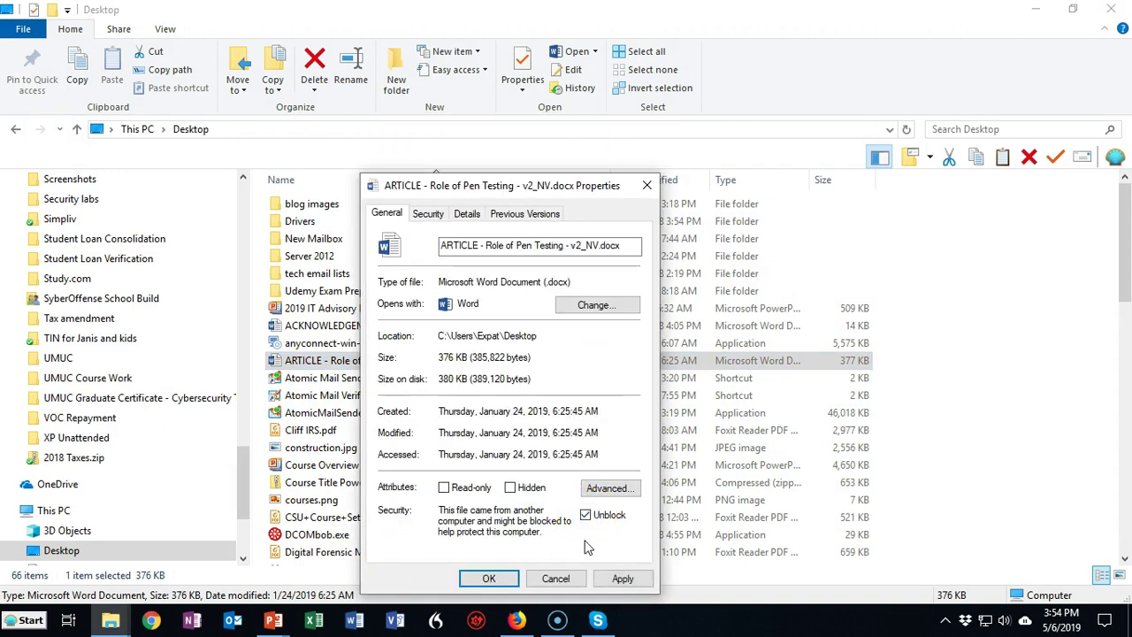
pyautogui.click(623, 578)
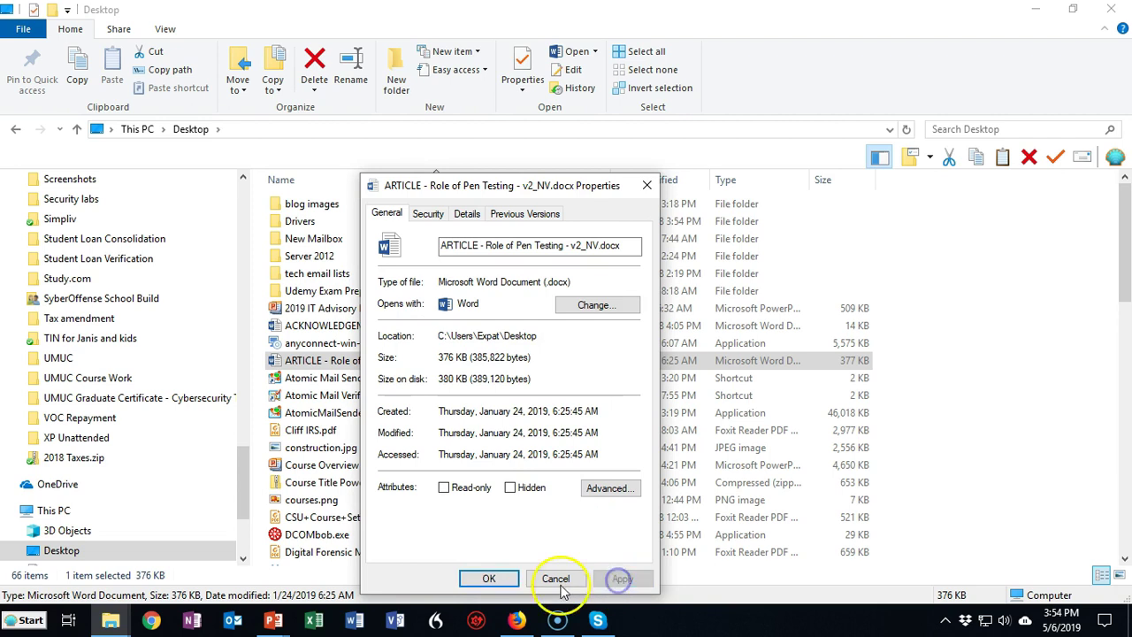
pyautogui.click(489, 578)
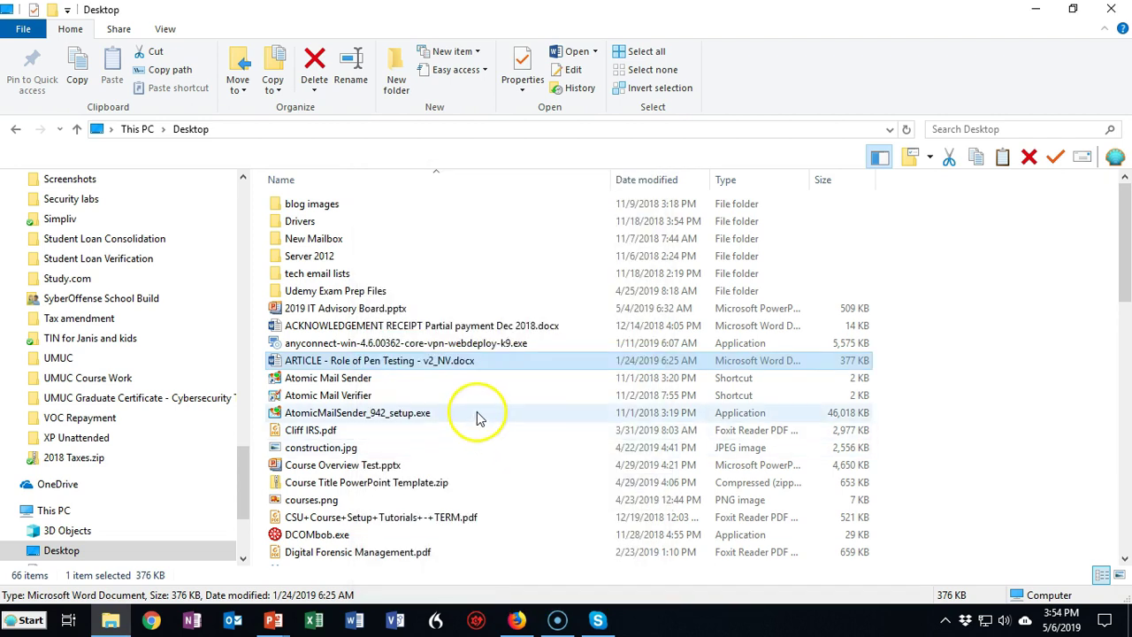
pyautogui.doubleClick(391, 366)
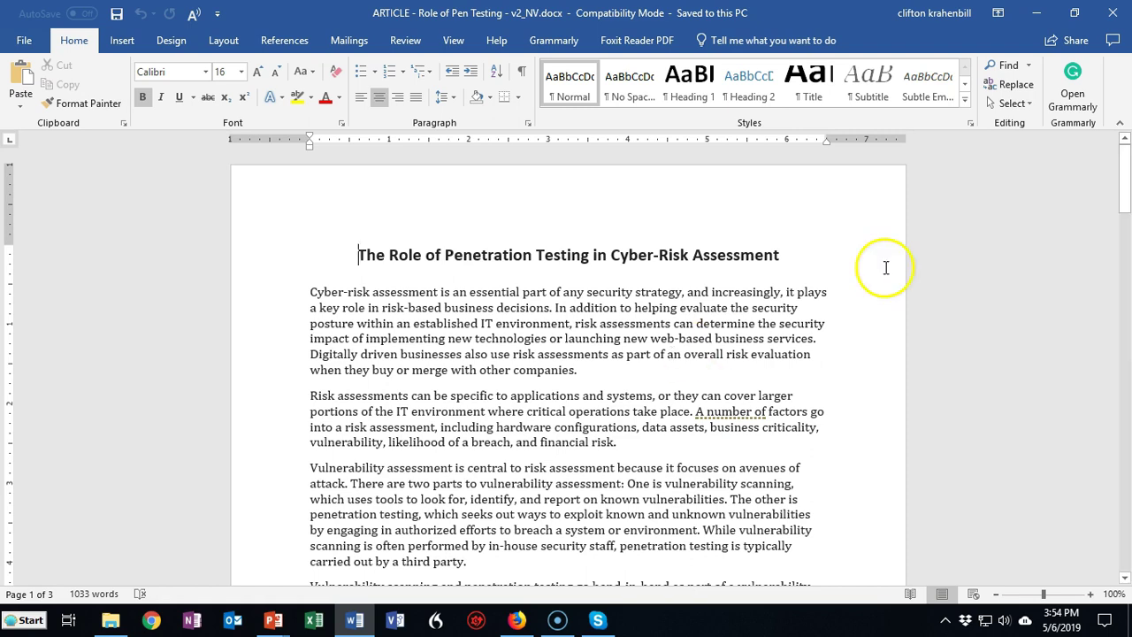
pyautogui.click(1114, 15)
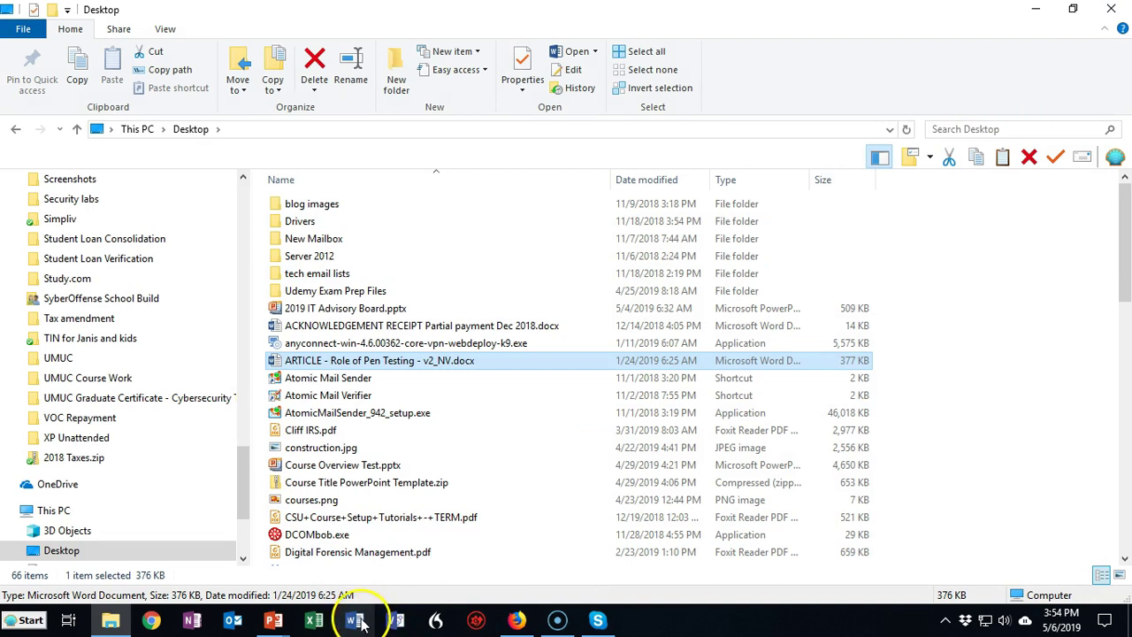
# - Check the support article's Trusted Locations instructions in Firefox and reopen the Pen Testing document from File Explorer in Word
pyautogui.click(517, 620)
pyautogui.scroll(-5, 801, 367)
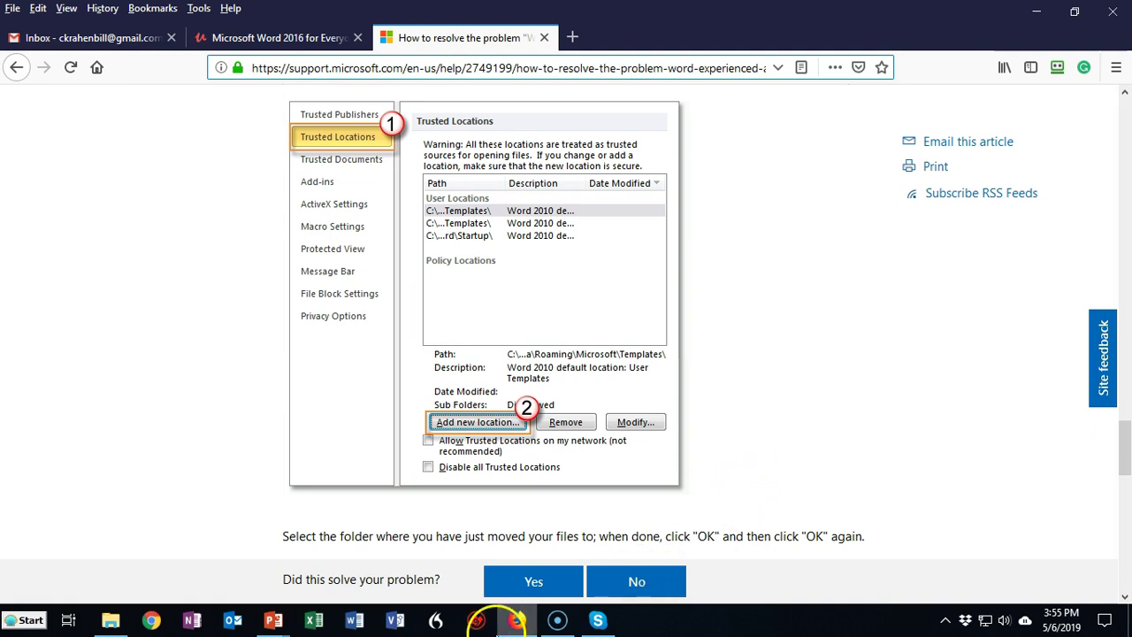
pyautogui.click(108, 620)
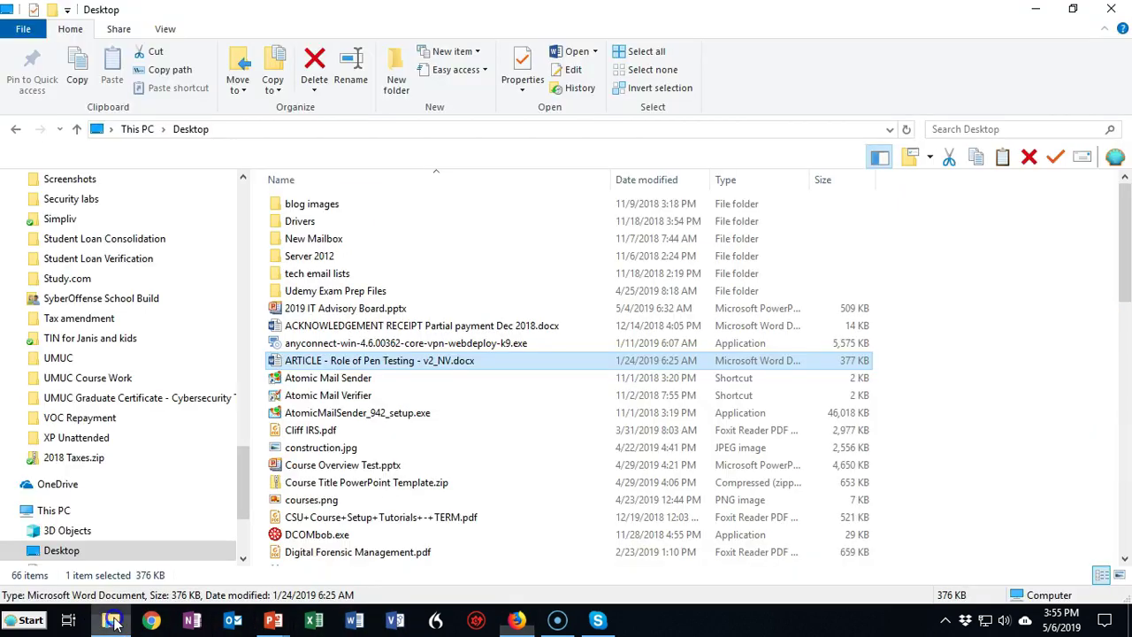
pyautogui.doubleClick(362, 363)
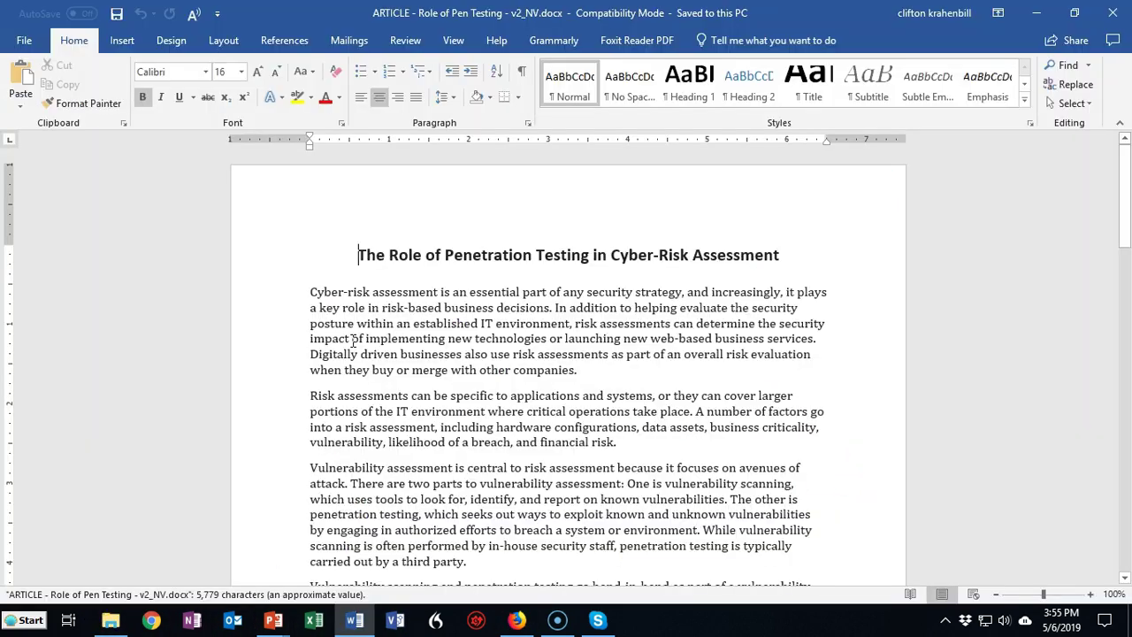
# - Open the Trusted Locations settings in the Trust Center from Word's options
pyautogui.click(24, 39)
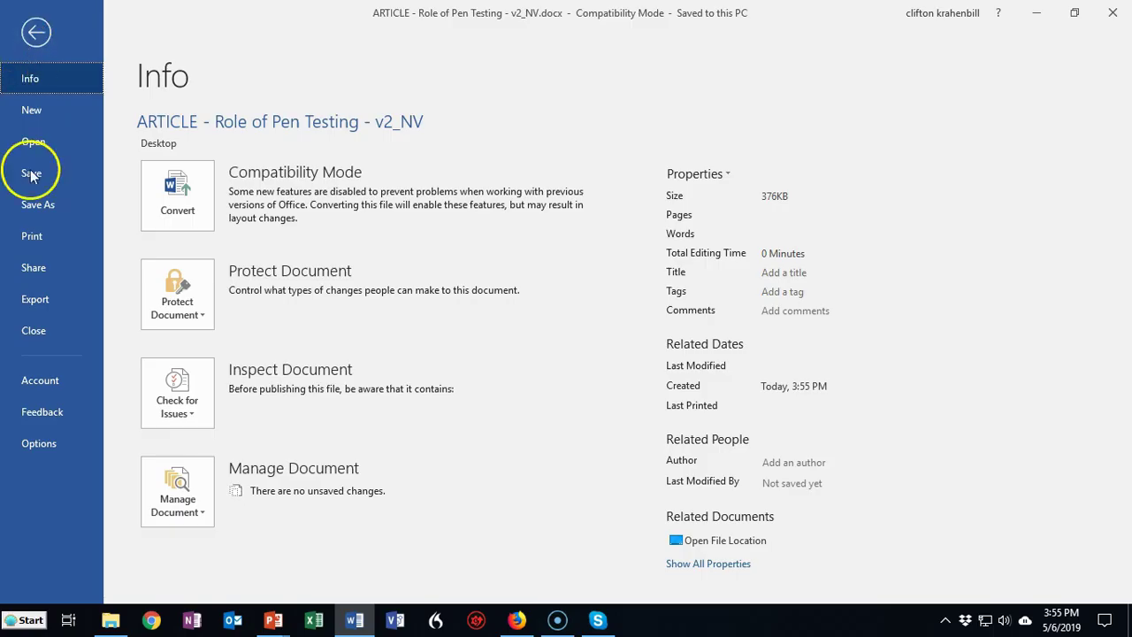
pyautogui.click(38, 443)
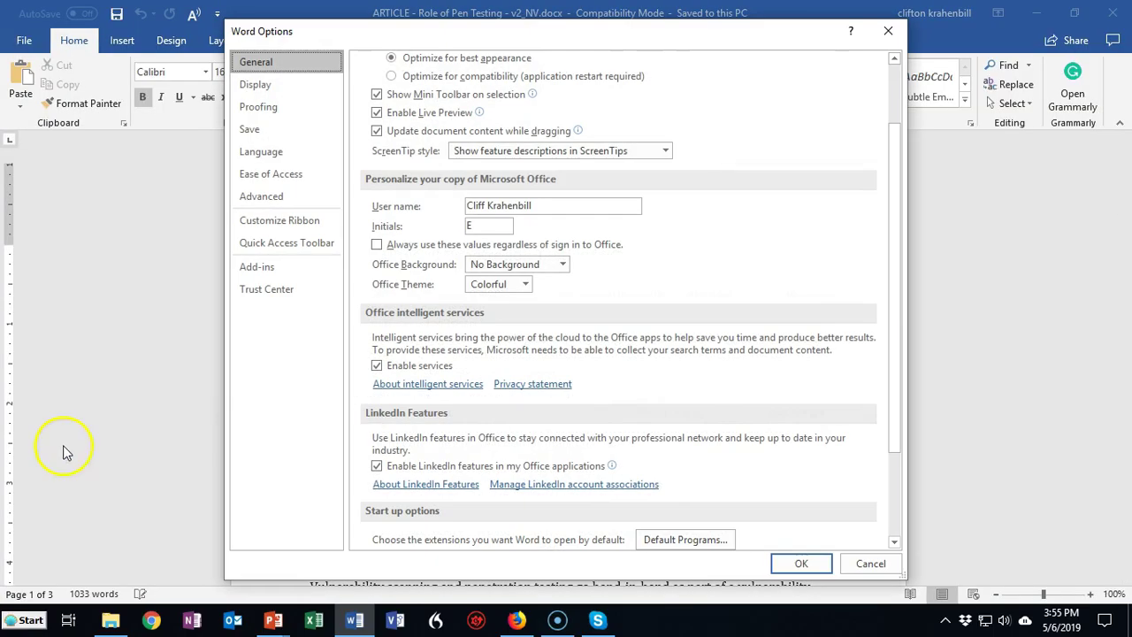
pyautogui.click(282, 296)
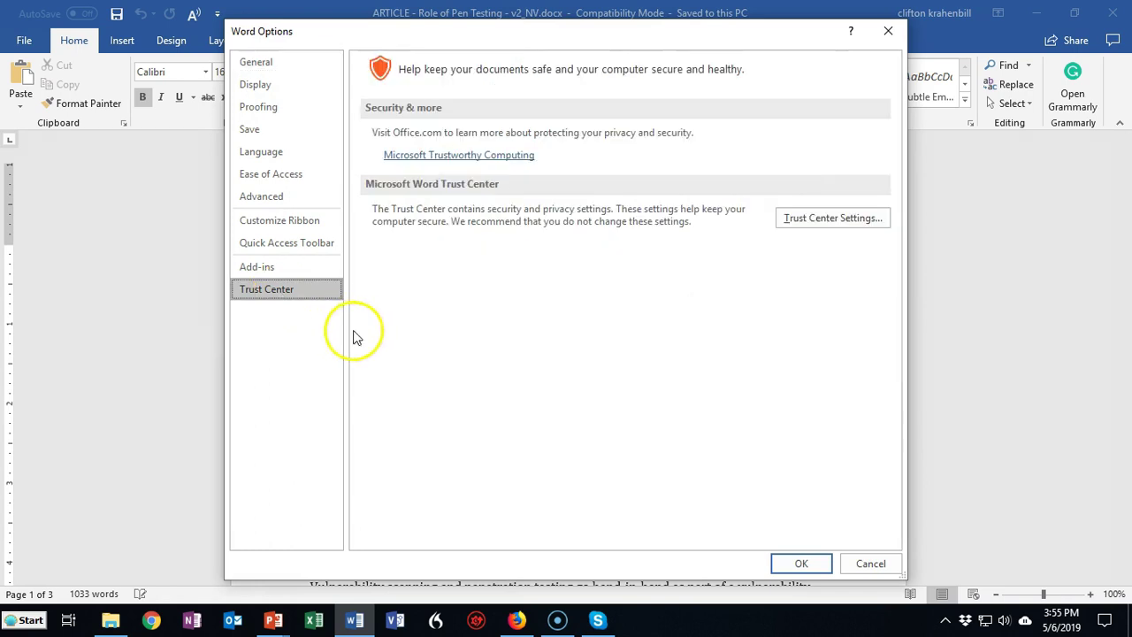
pyautogui.click(816, 221)
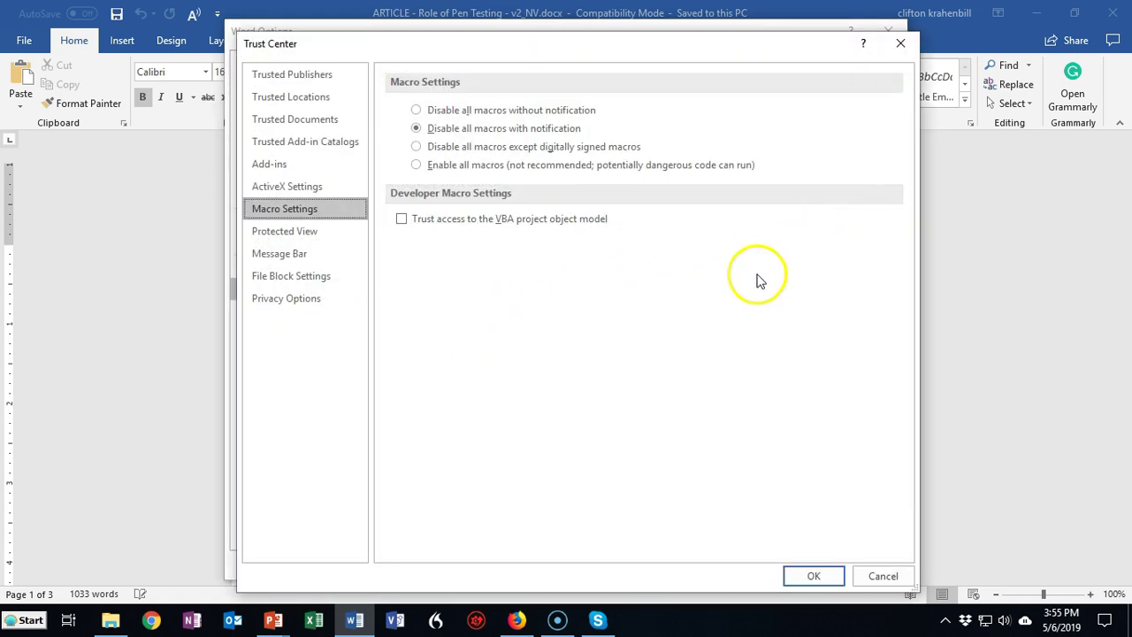
pyautogui.click(320, 100)
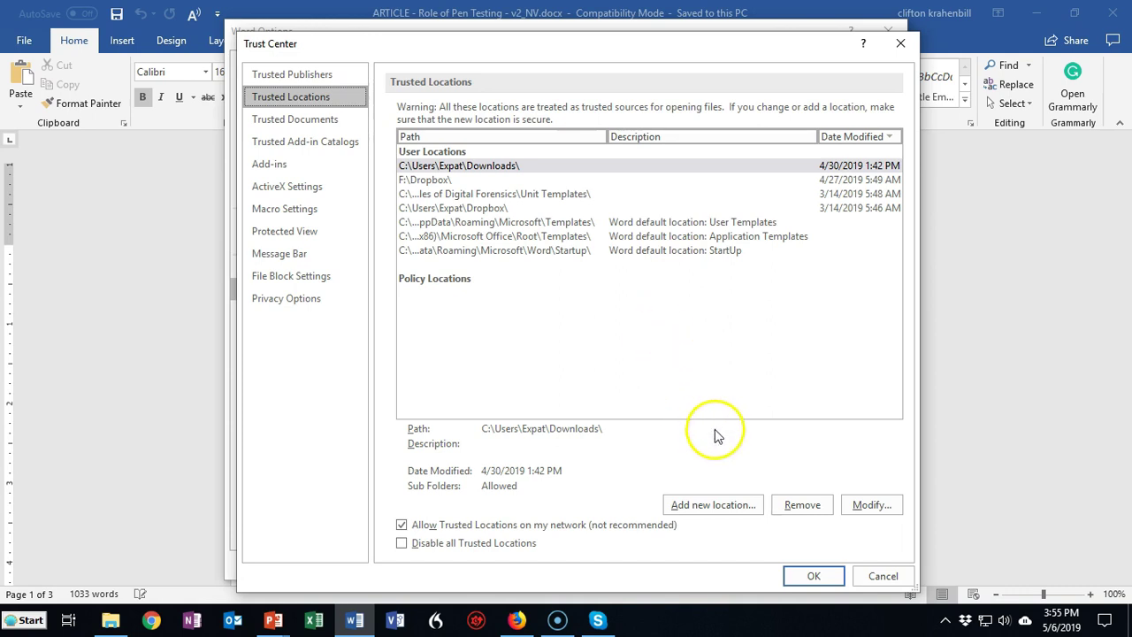
# - Add the Desktop folder as a new trusted location with its subfolders also trusted, and confirm the Trust Center settings
pyautogui.click(705, 508)
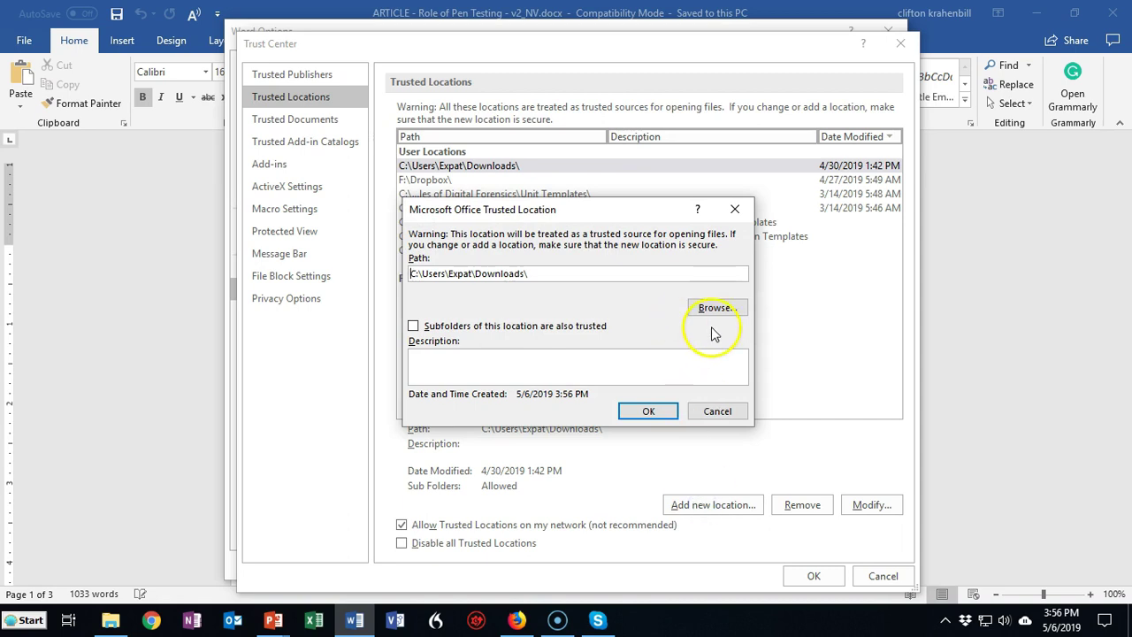
pyautogui.click(715, 312)
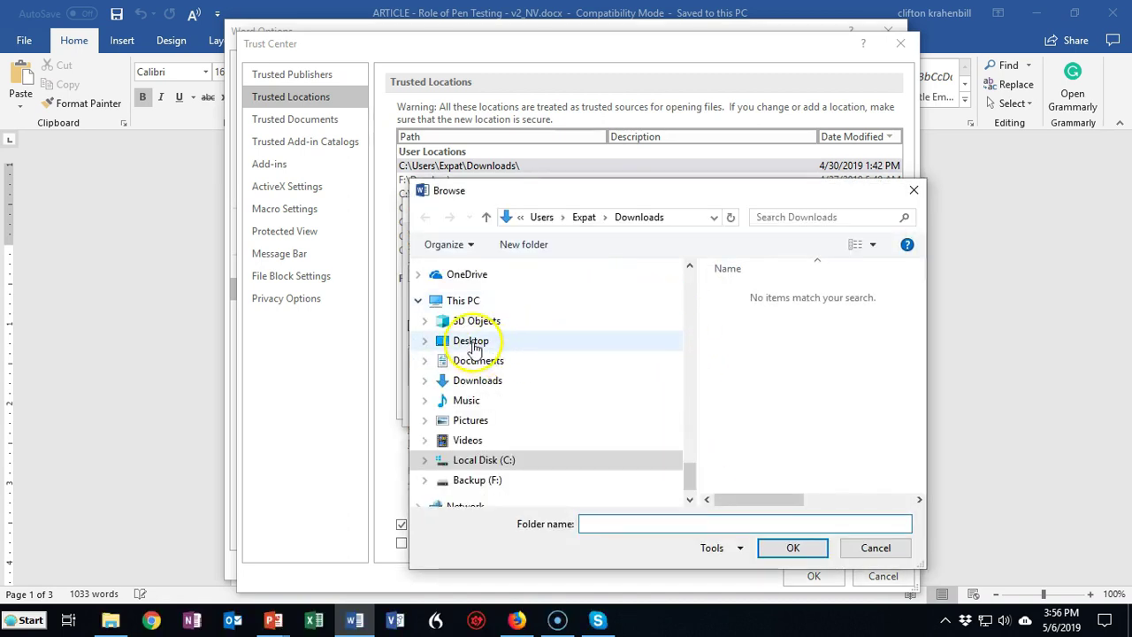
pyautogui.click(472, 343)
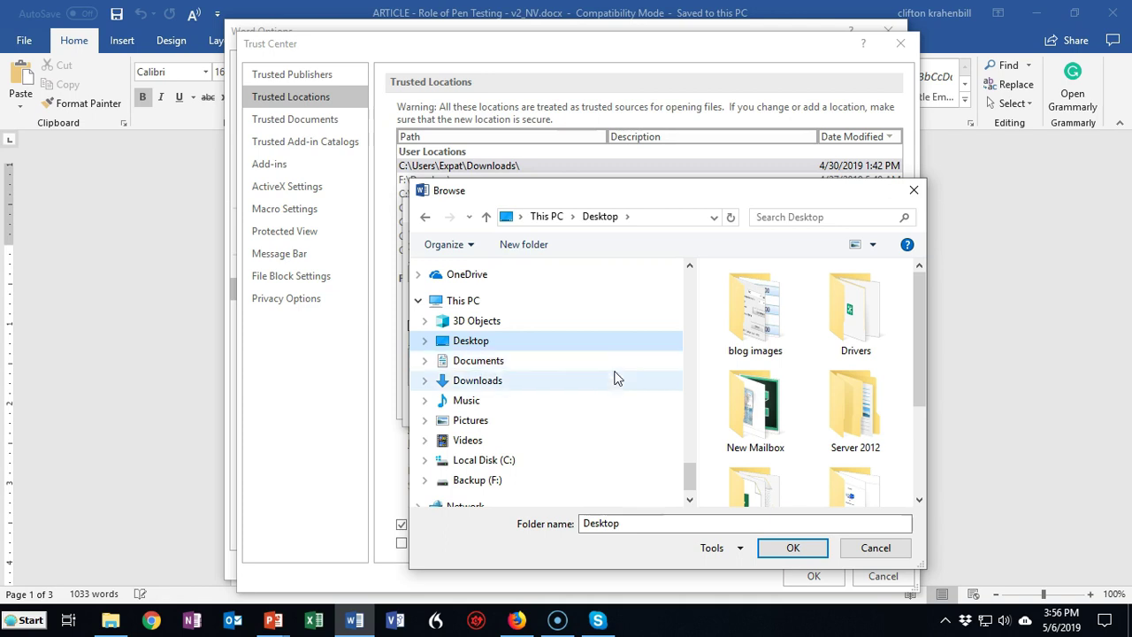
pyautogui.click(792, 548)
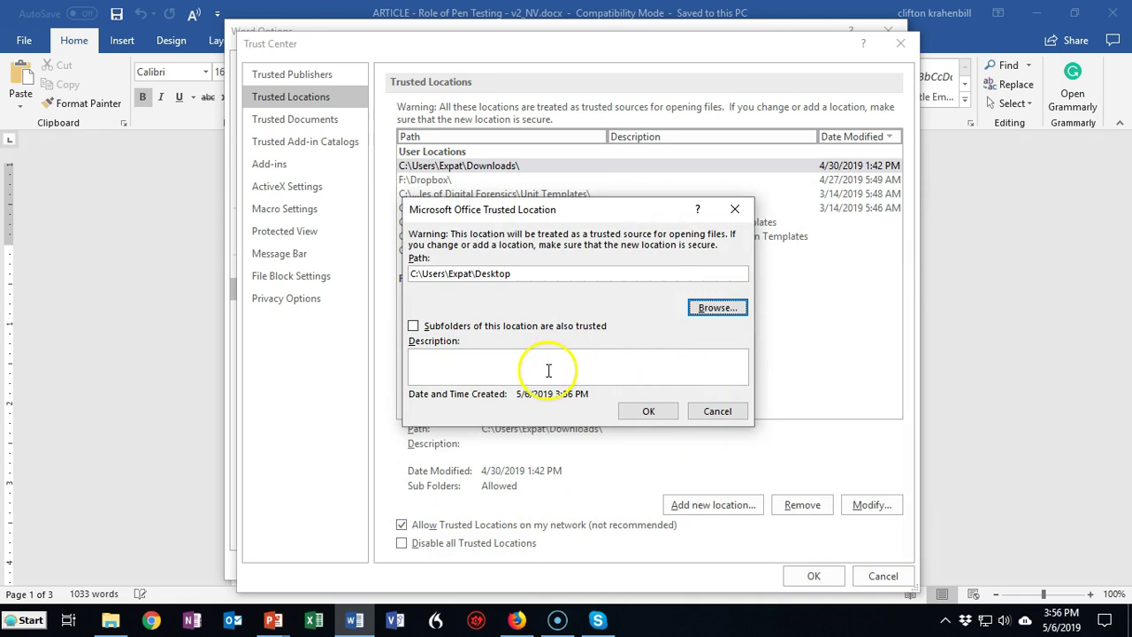
pyautogui.click(413, 326)
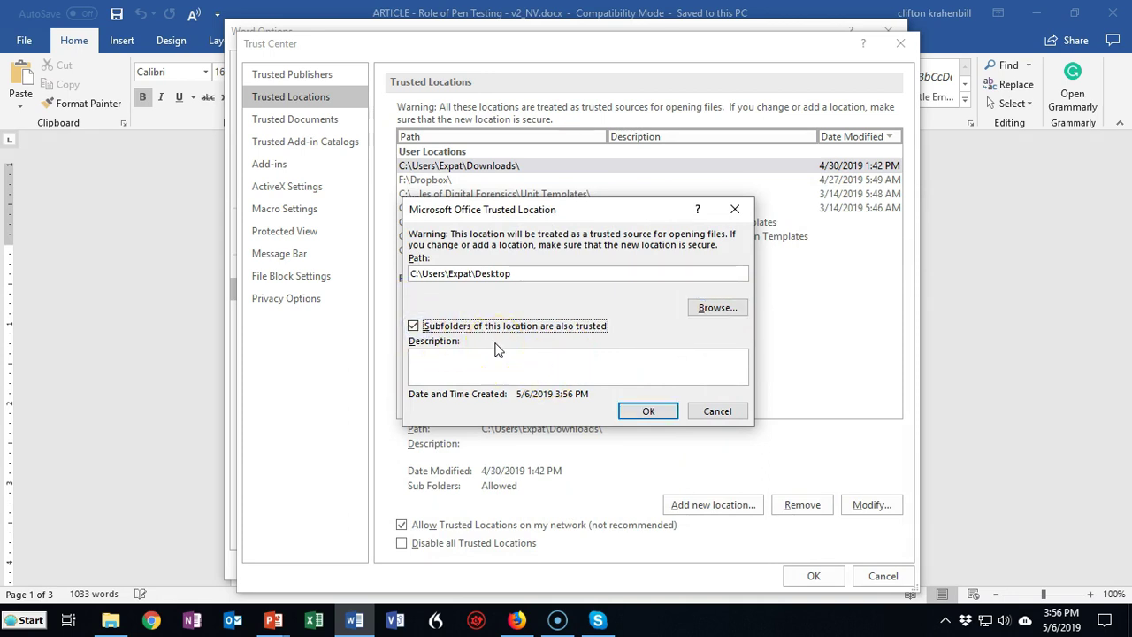
pyautogui.click(650, 413)
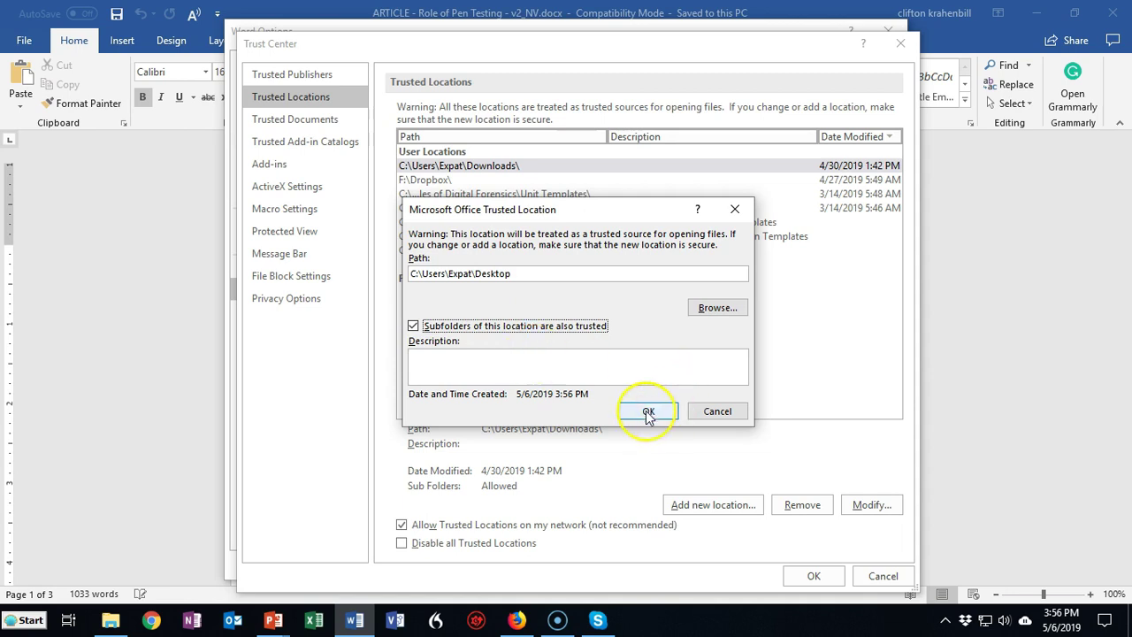
pyautogui.click(800, 576)
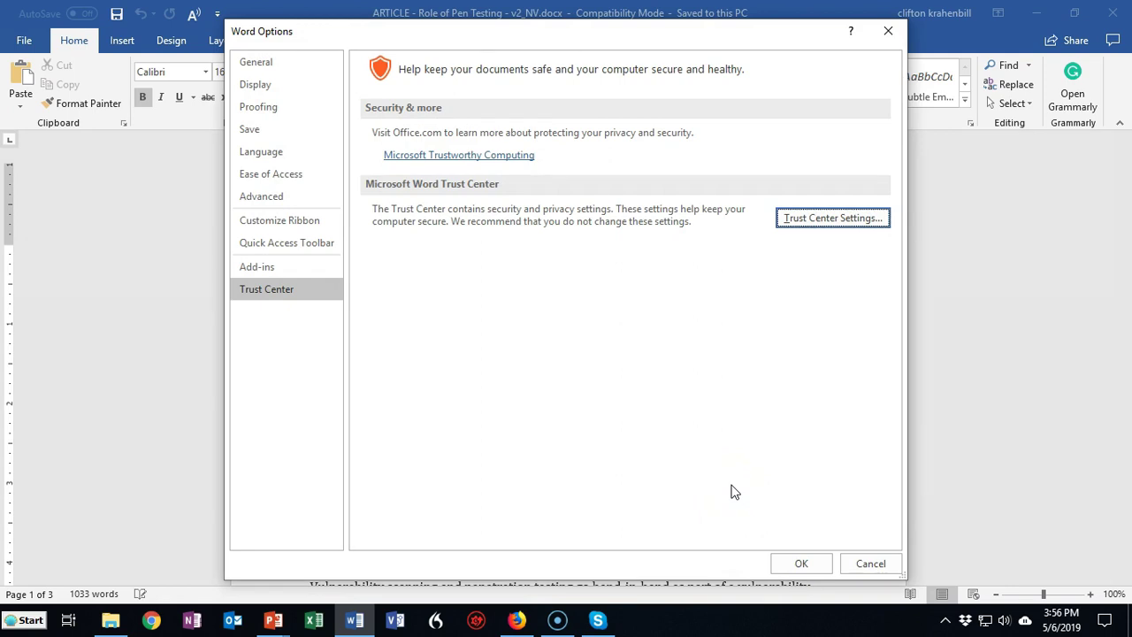
pyautogui.click(733, 492)
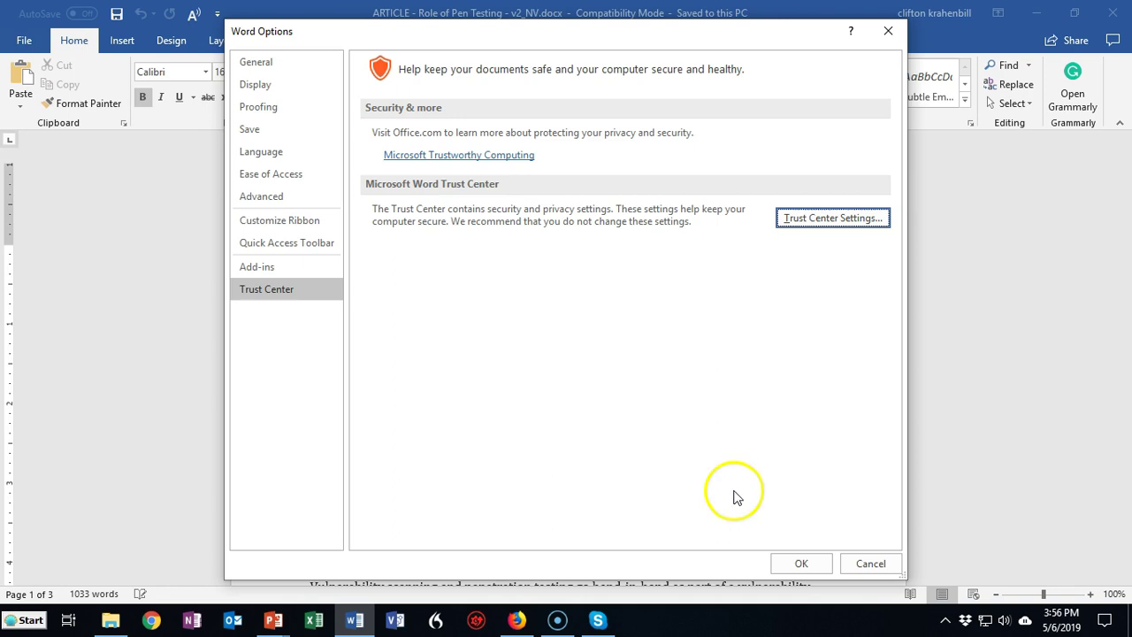